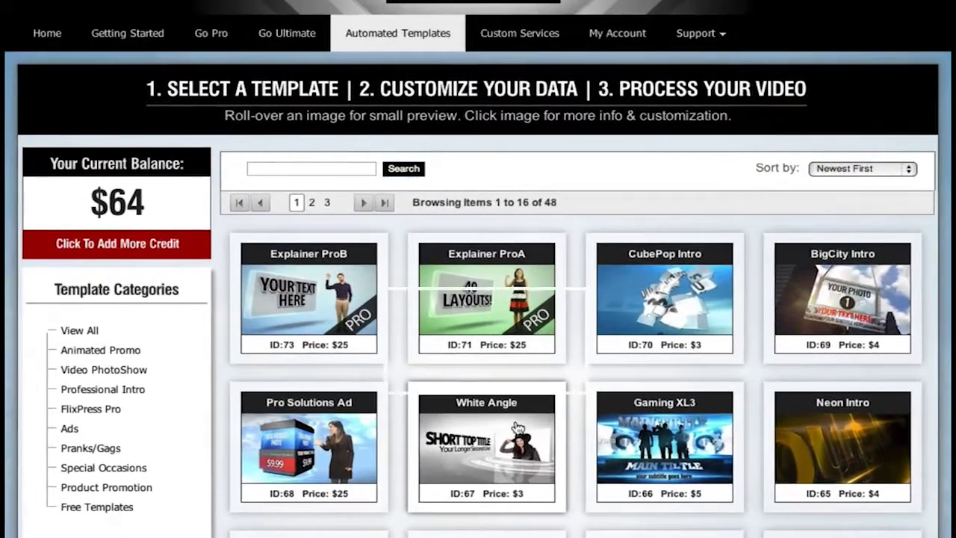
Pick the White Angle (T67) template and confirm its instructions have been read
{"action": "left_click", "coordinate": [484, 418]}
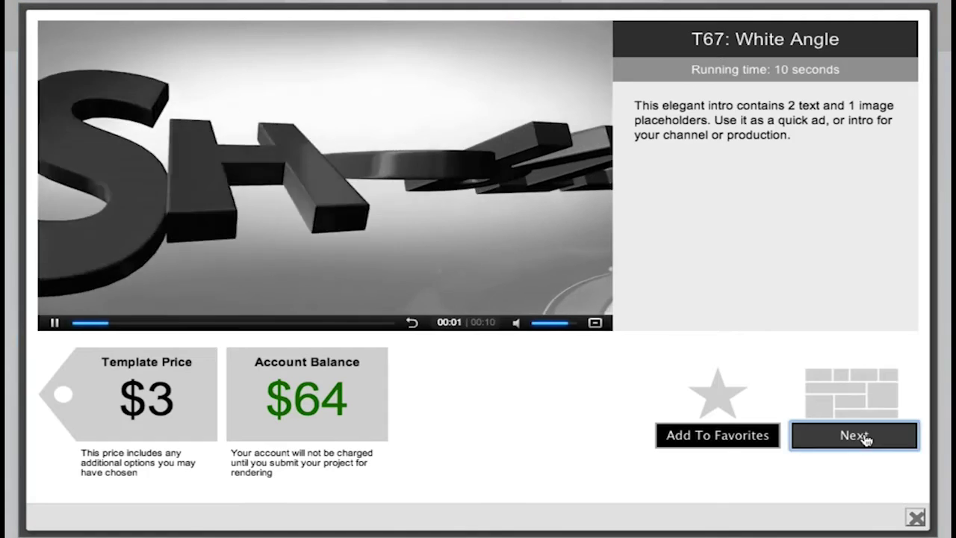
{"action": "left_click", "coordinate": [865, 438]}
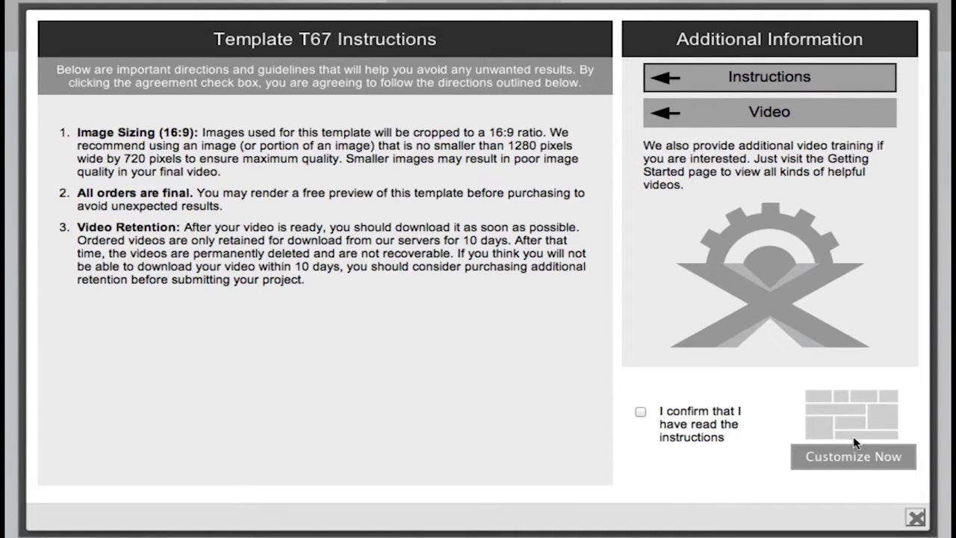
{"action": "left_click", "coordinate": [641, 413]}
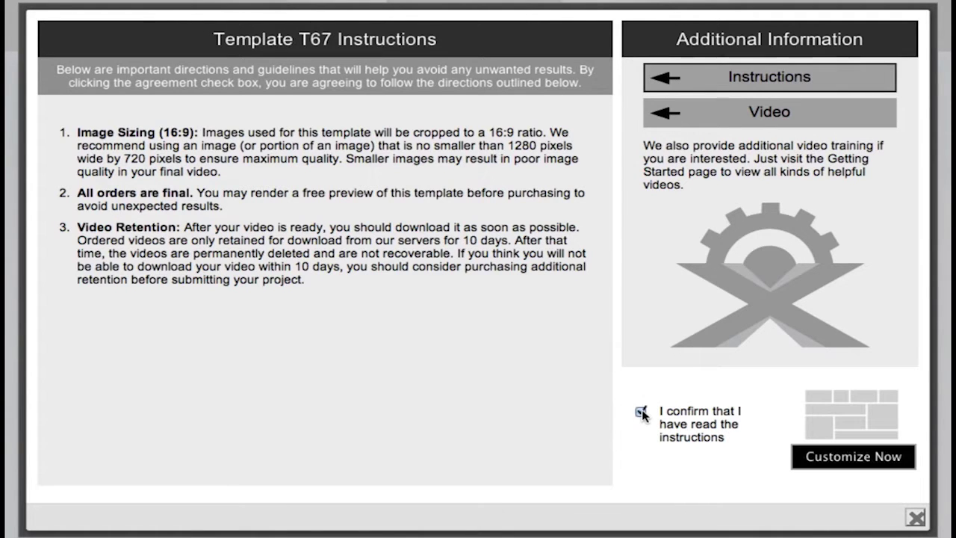
Upload CustomImageSeries 1 copy.jpg as a custom image for the template
{"action": "left_click", "coordinate": [850, 462]}
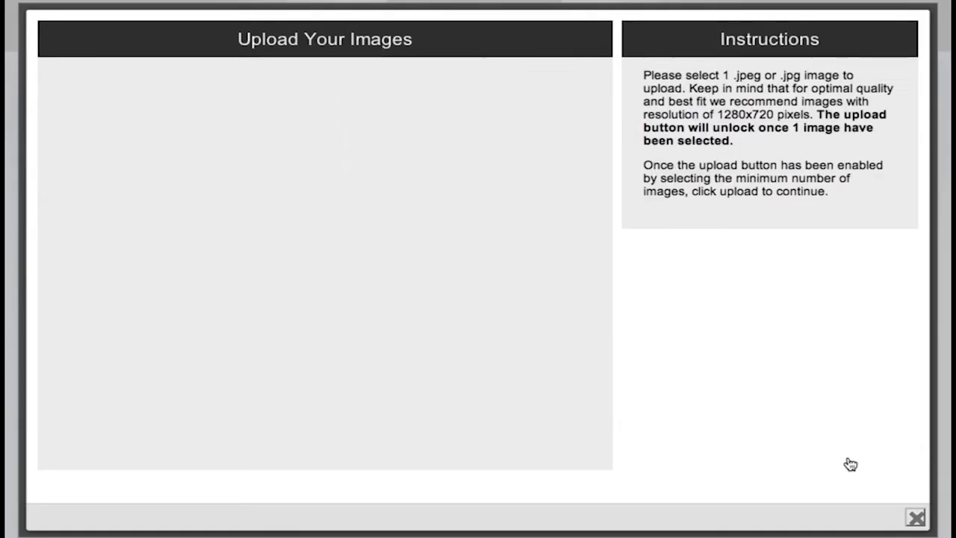
{"action": "left_click", "coordinate": [178, 88]}
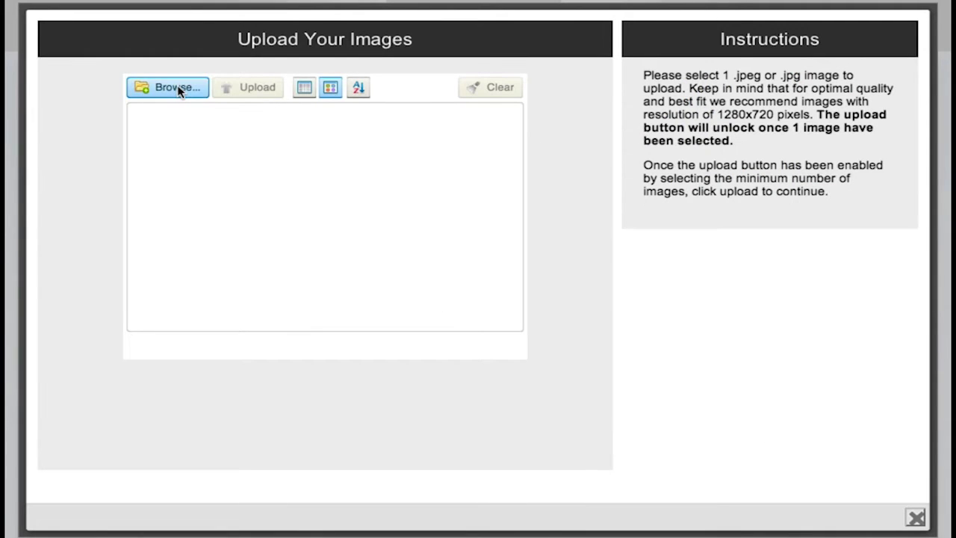
{"action": "left_click", "coordinate": [621, 33]}
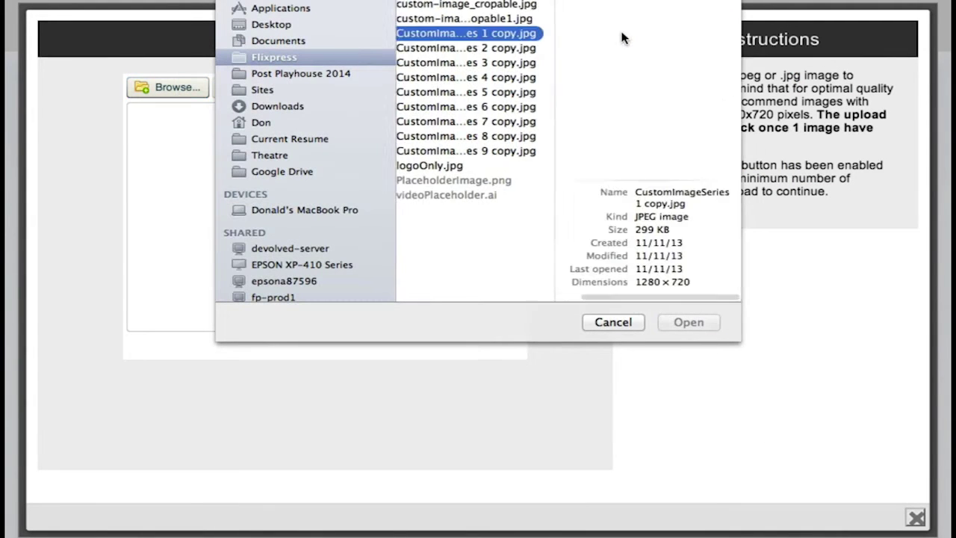
{"action": "left_click", "coordinate": [675, 322]}
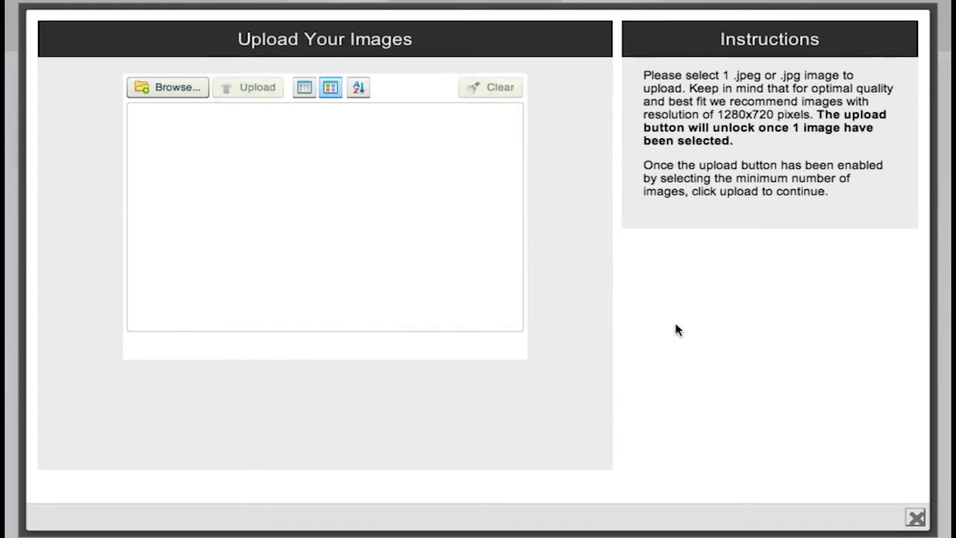
{"action": "left_click", "coordinate": [247, 88]}
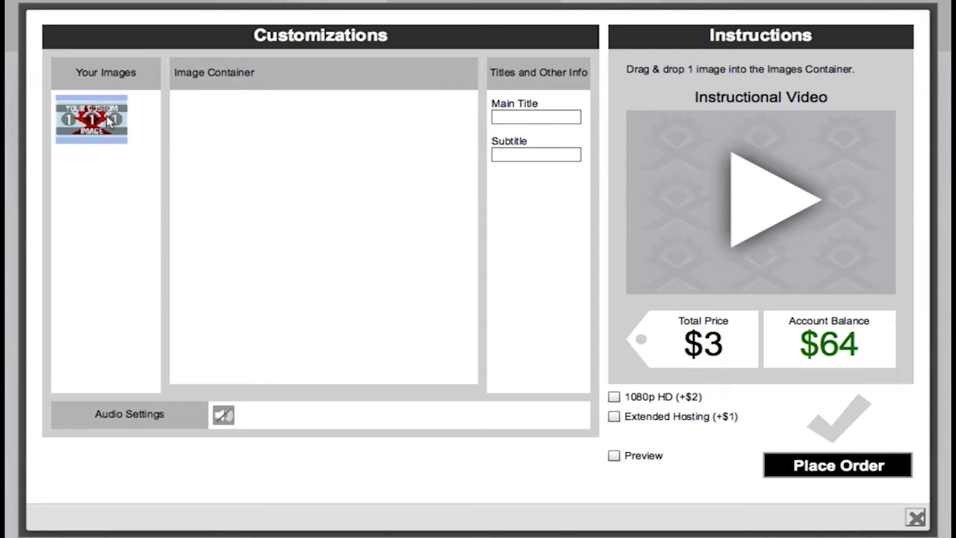
Drop the uploaded image into the Image Container and enter title 'Flixpress', subtitle 'Vidoe for all'
{"action": "left_click_drag", "start_coordinate": [113, 125], "coordinate": [258, 142]}
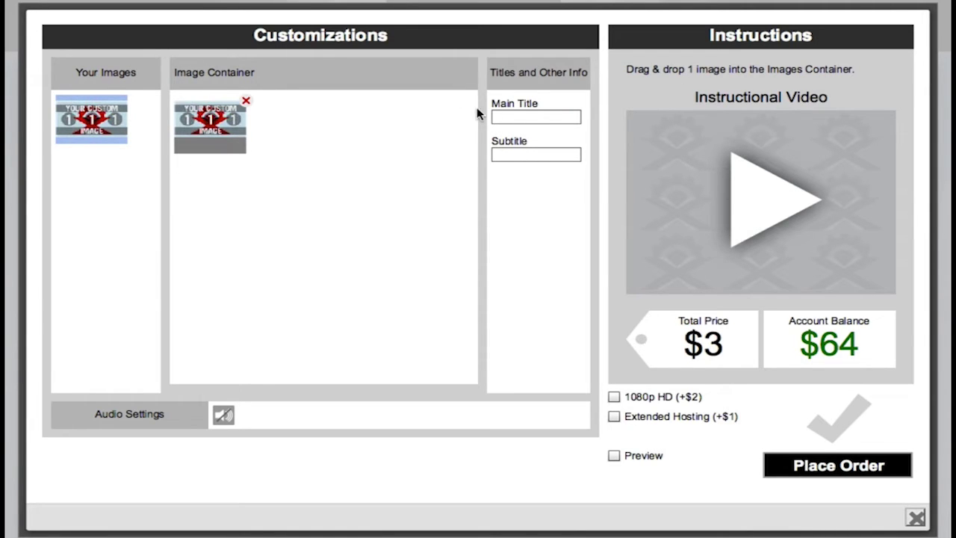
{"action": "left_click", "coordinate": [523, 118]}
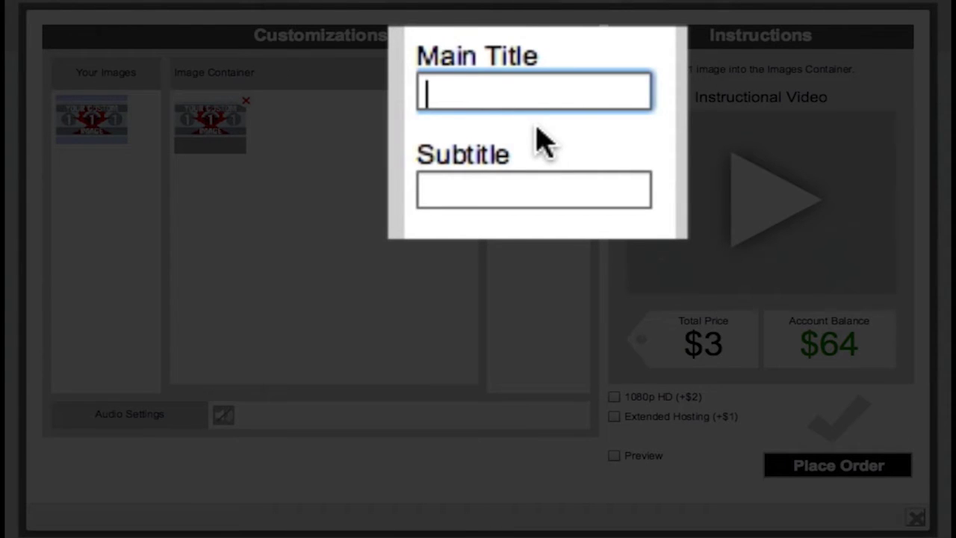
{"action": "type", "text": "Flis"}
{"action": "key", "text": "BackSpace"}
{"action": "type", "text": "xpress"}
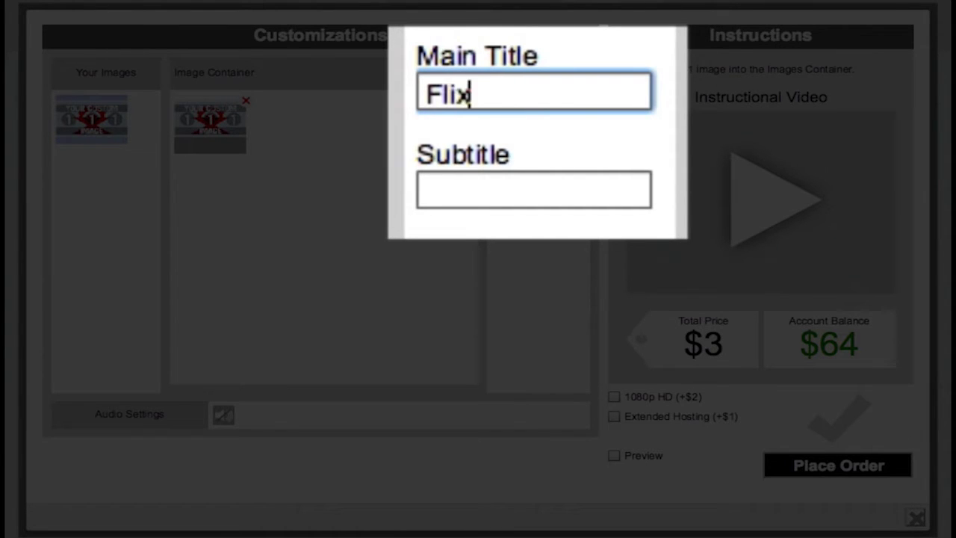
{"action": "key", "text": "Tab"}
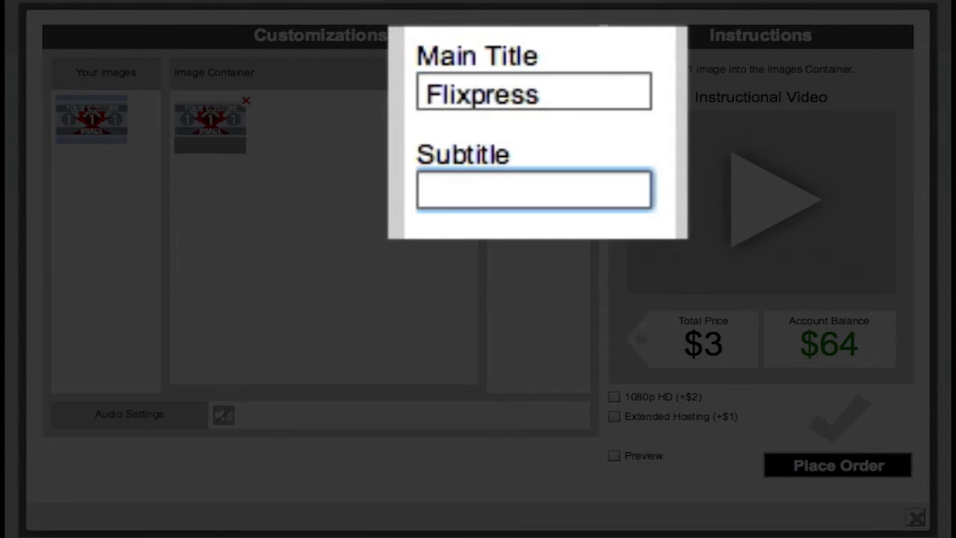
{"action": "type", "text": "Vidoe f"}
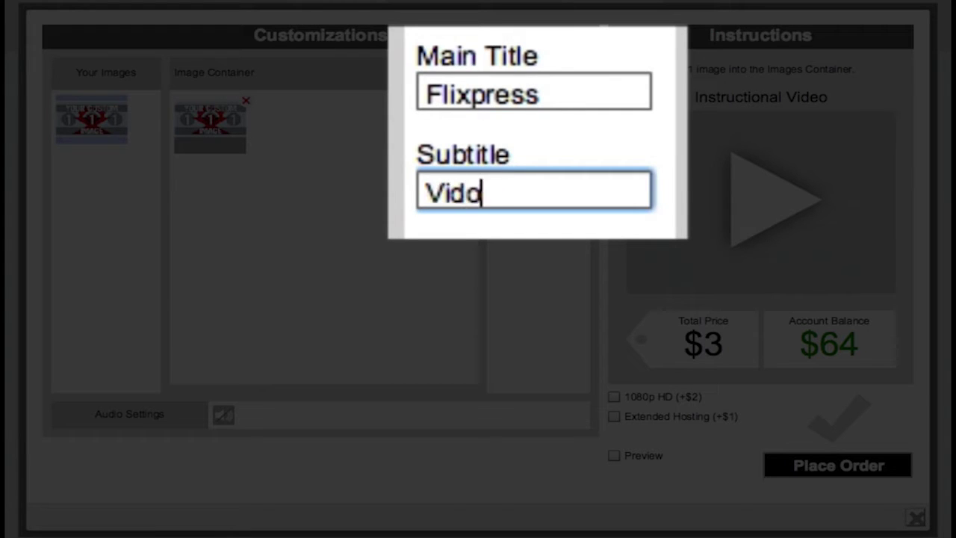
{"action": "type", "text": "or all"}
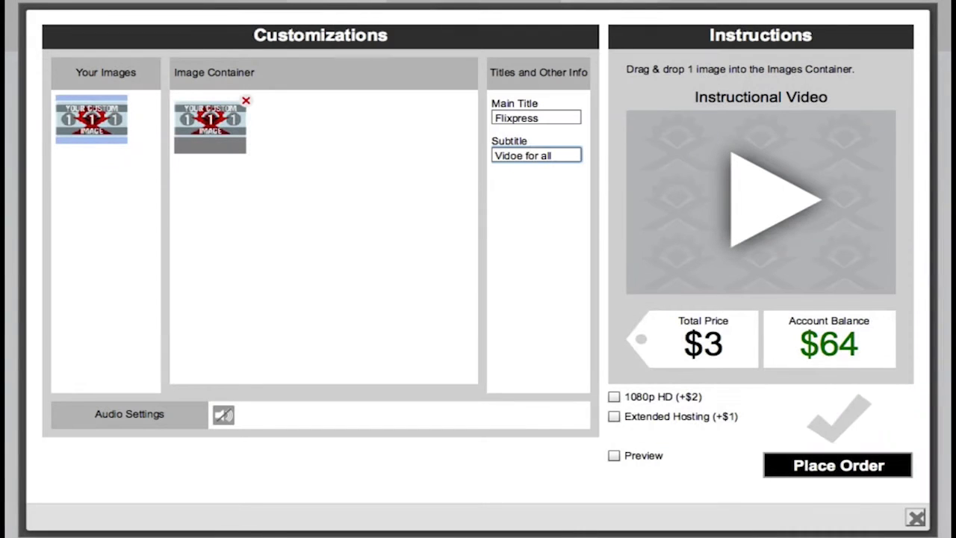
Add the Fun Times track from the W3k Library Cute-Light stock audio as music
{"action": "left_click", "coordinate": [224, 415]}
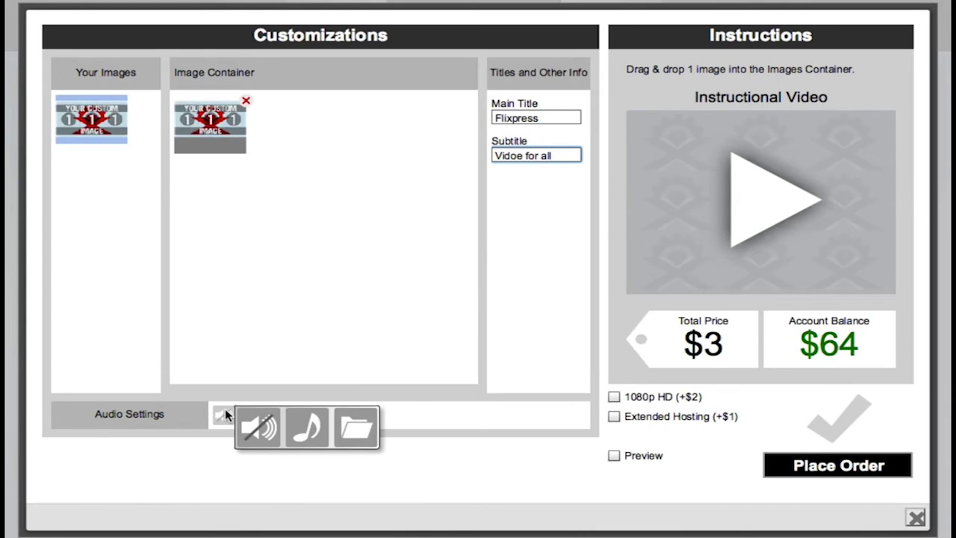
{"action": "left_click", "coordinate": [290, 419]}
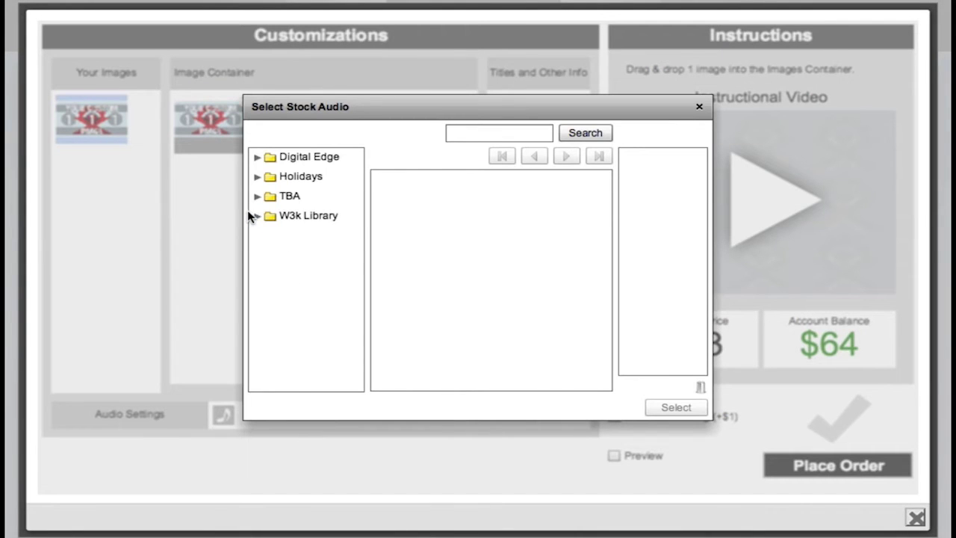
{"action": "left_click", "coordinate": [254, 215]}
{"action": "left_click", "coordinate": [295, 276]}
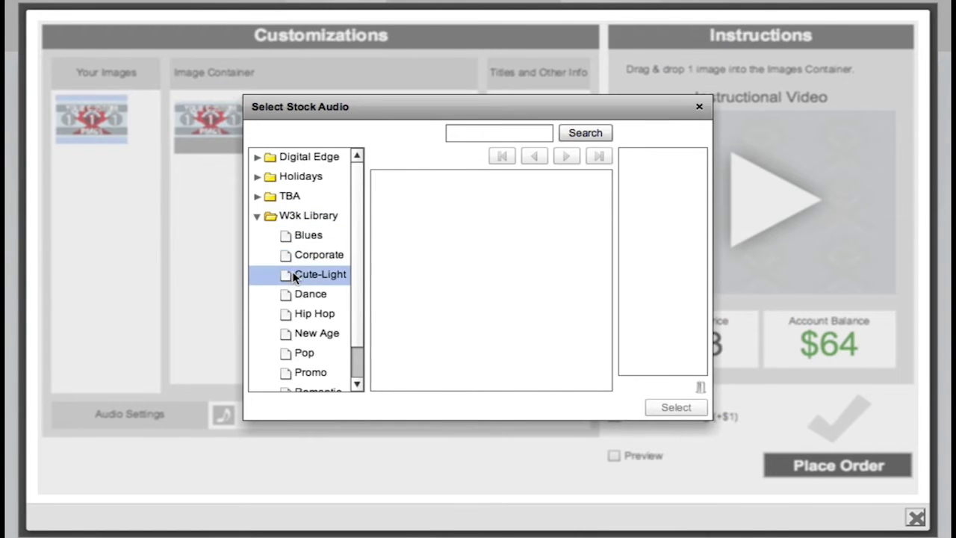
{"action": "left_click_drag", "start_coordinate": [398, 198], "coordinate": [648, 197]}
{"action": "left_click", "coordinate": [672, 405]}
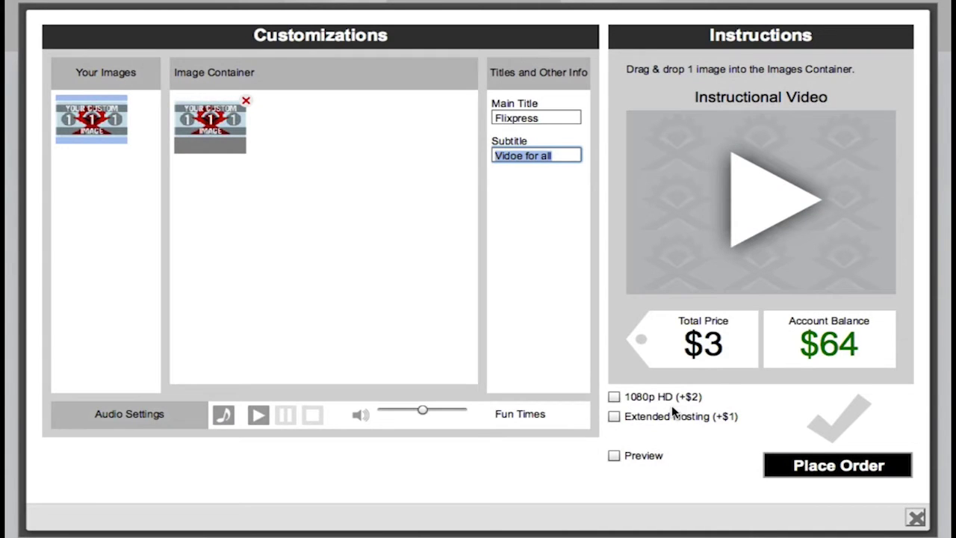
Submit a free Preview render of the intro and go to the previews list
{"action": "left_click", "coordinate": [639, 455]}
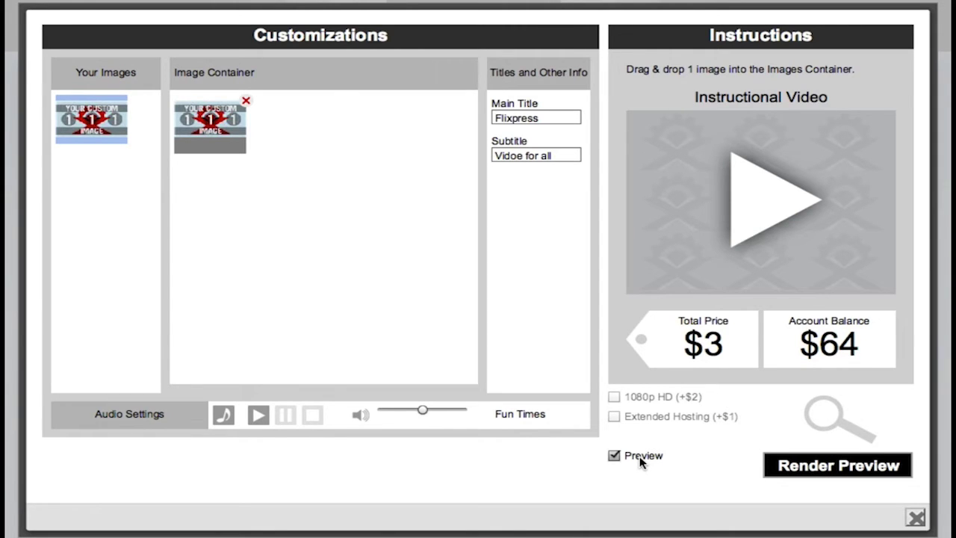
{"action": "left_click", "coordinate": [835, 466]}
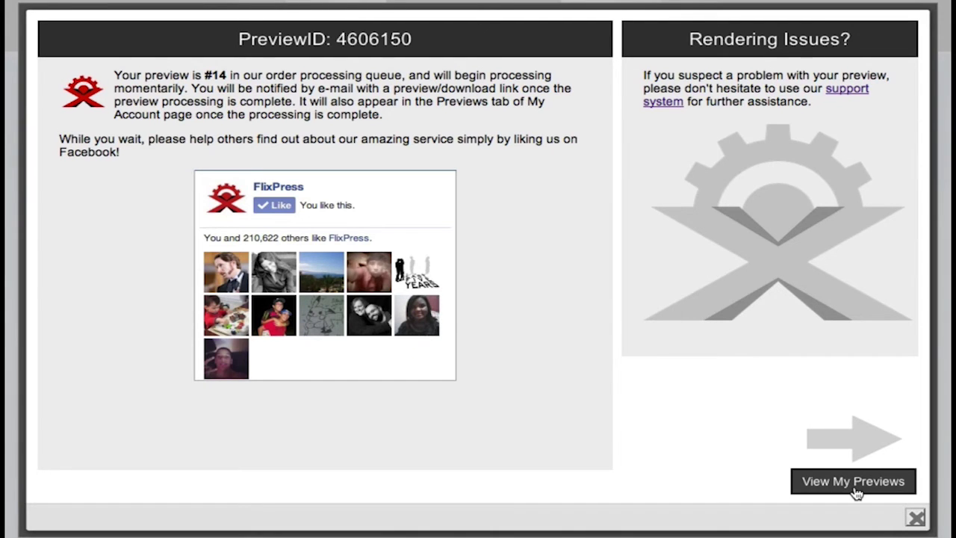
{"action": "left_click", "coordinate": [853, 482]}
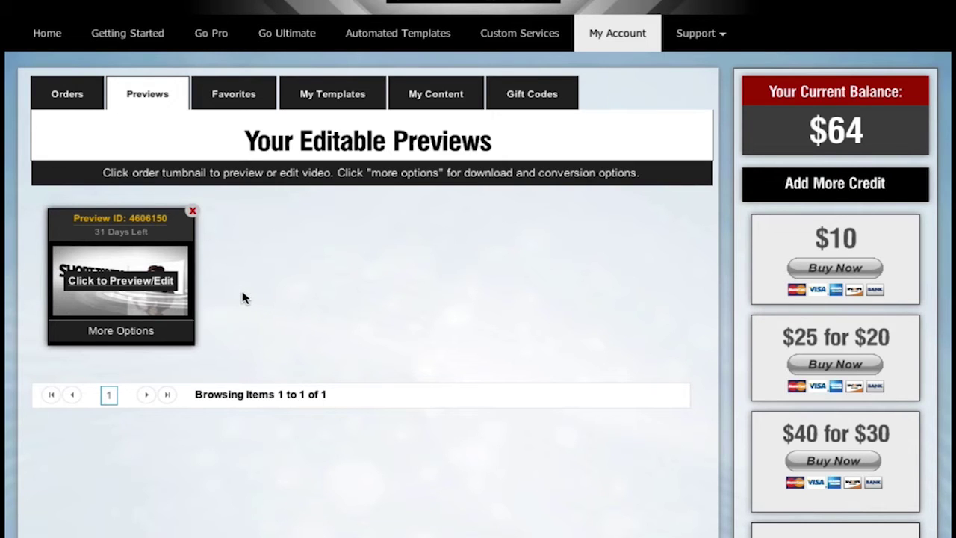
Play the rendered White Angle preview from the previews list
{"action": "left_click", "coordinate": [118, 282]}
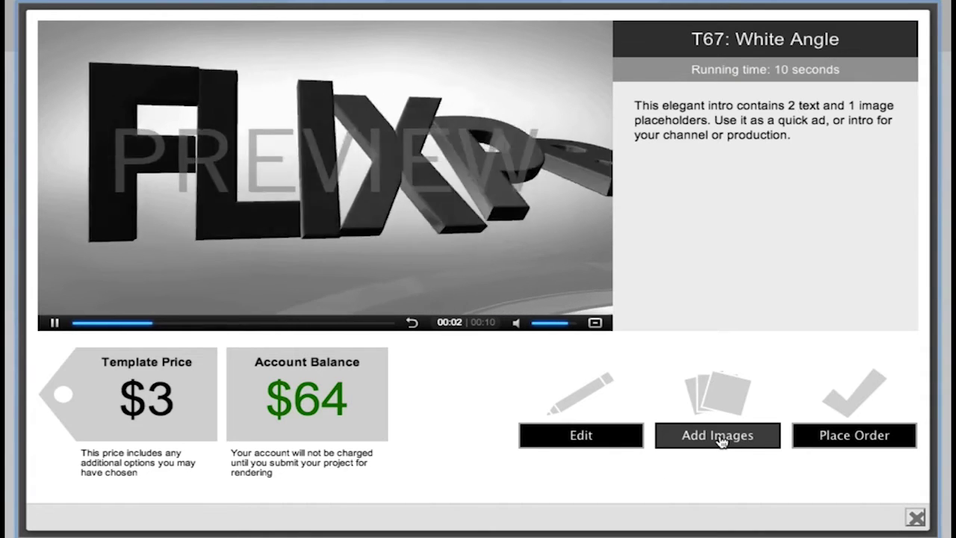
Upload logoOnly.jpg as a second image and accept the Crop to Fit step
{"action": "left_click", "coordinate": [722, 443]}
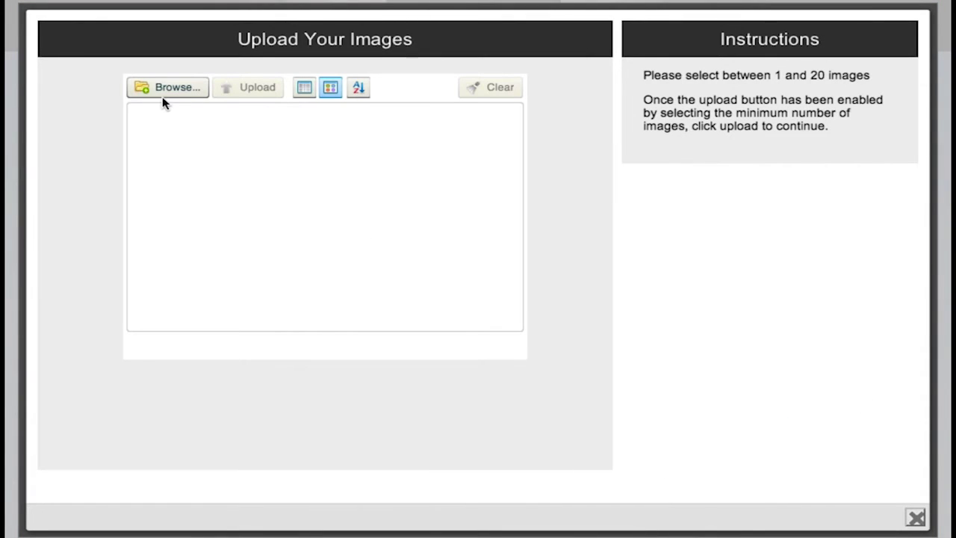
{"action": "left_click", "coordinate": [162, 87]}
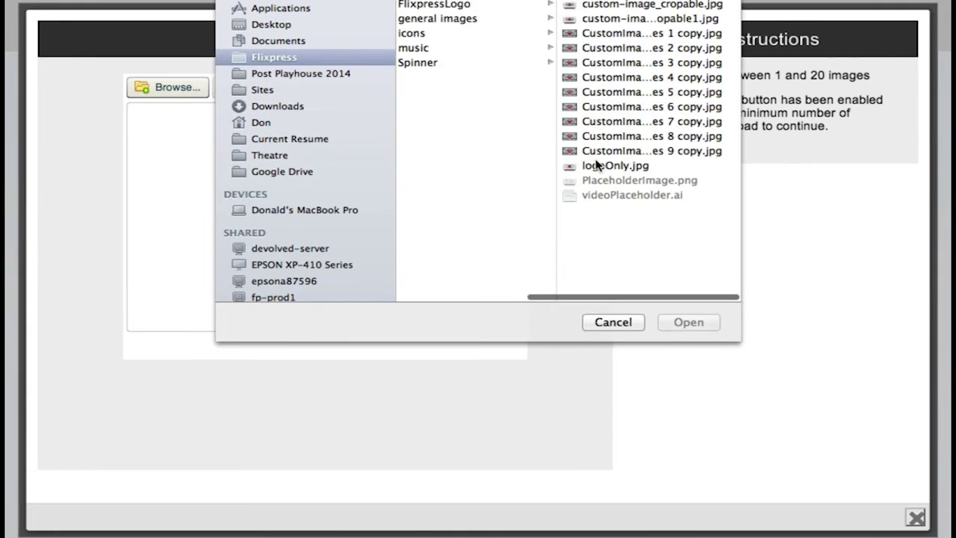
{"action": "left_click", "coordinate": [596, 165]}
{"action": "left_click", "coordinate": [681, 322]}
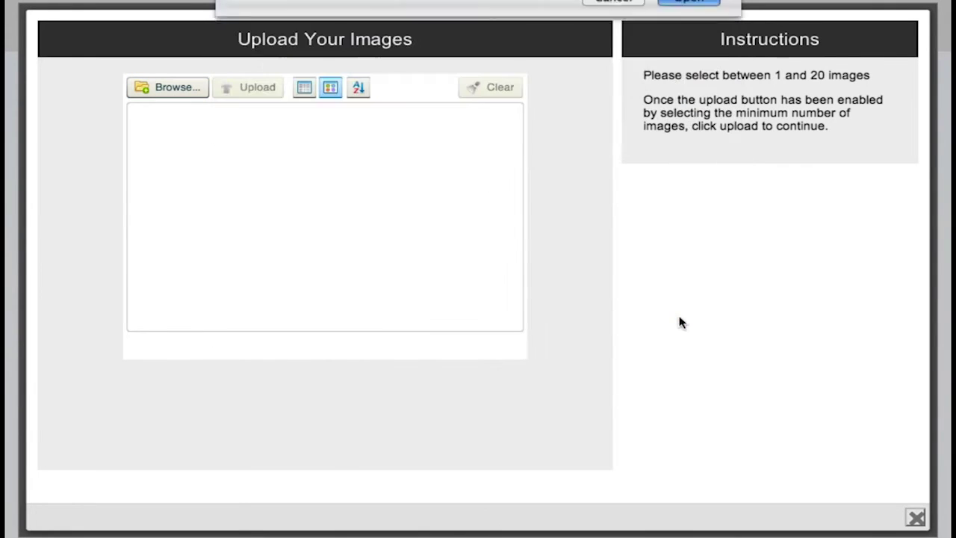
{"action": "left_click", "coordinate": [253, 89]}
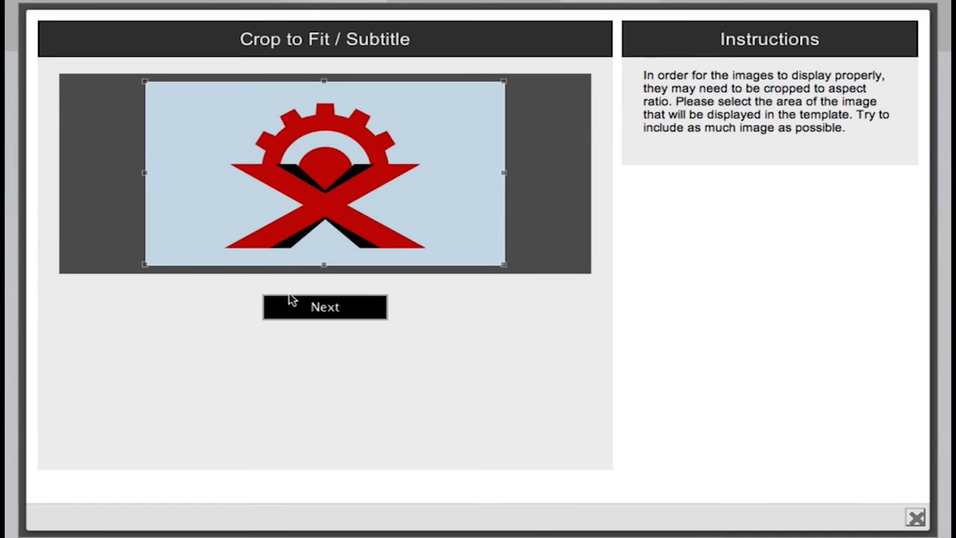
{"action": "left_click", "coordinate": [295, 307]}
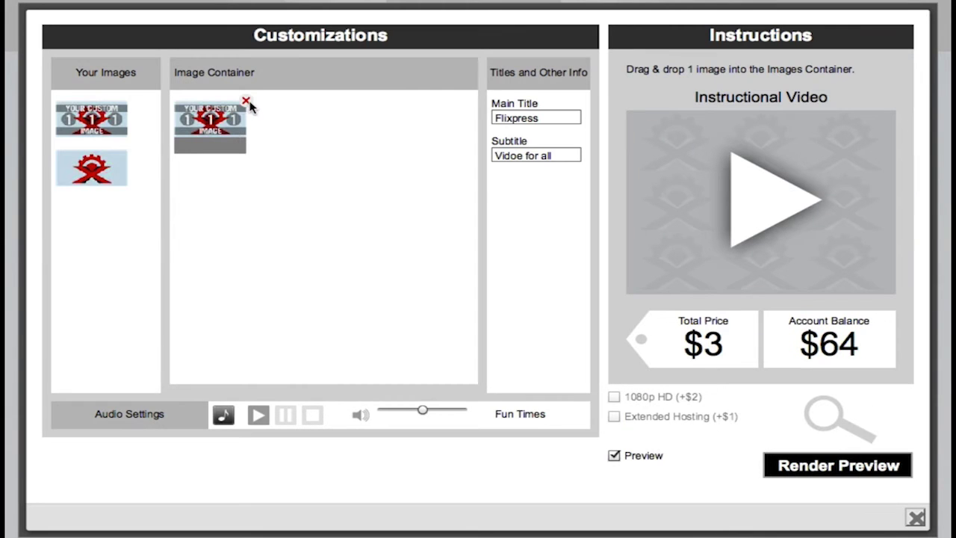
Swap the container's placeholder for the logo image and correct 'Vidoe' to 'Video' in the subtitle
{"action": "left_click", "coordinate": [248, 103]}
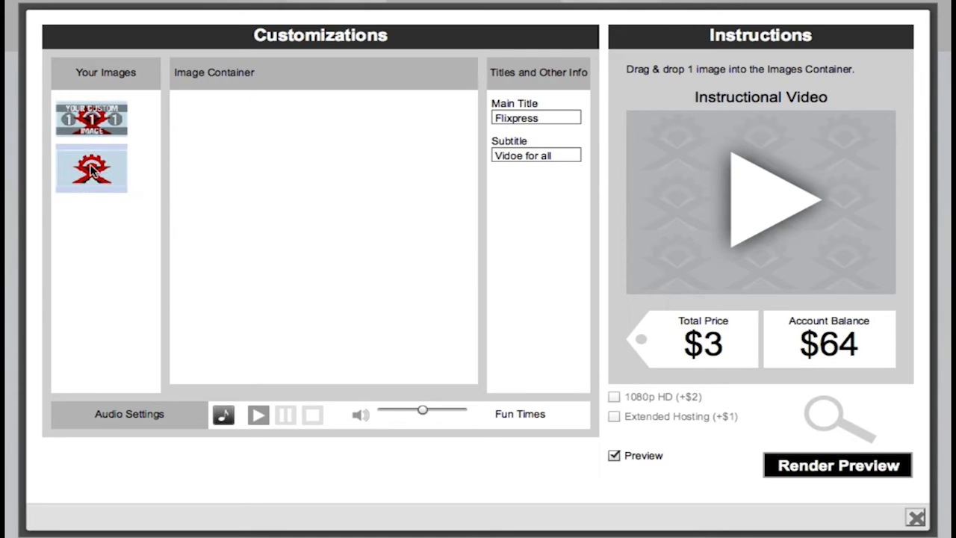
{"action": "left_click_drag", "start_coordinate": [92, 170], "coordinate": [231, 141]}
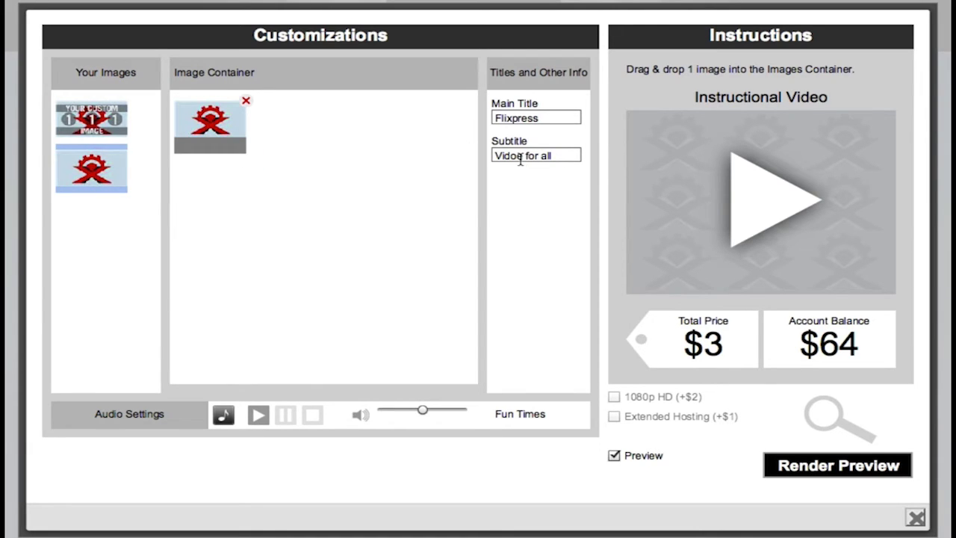
{"action": "left_click", "coordinate": [522, 157]}
{"action": "key", "text": "BackSpace"}
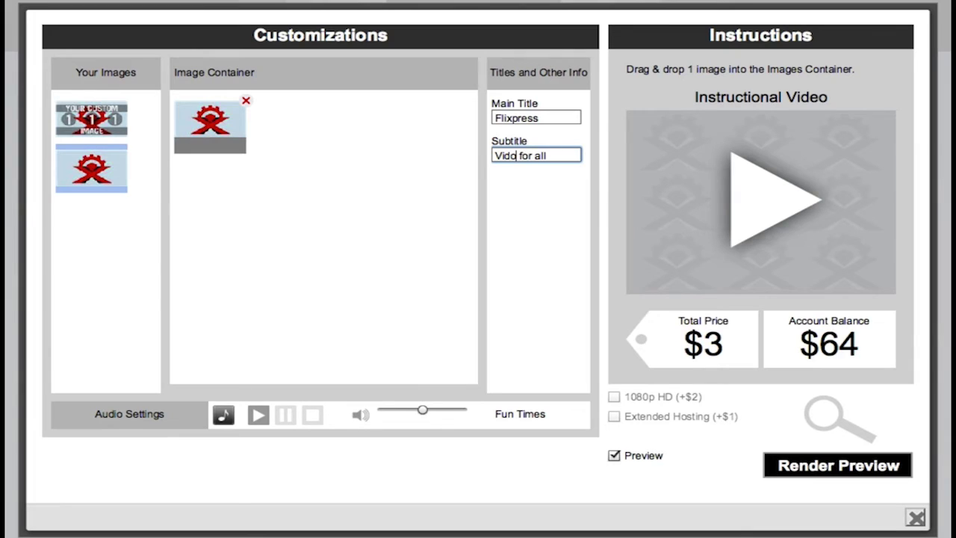
{"action": "type", "text": "eo"}
Turn off Preview and enable 1080p HD and Extended Hosting for a $6 order
{"action": "left_click", "coordinate": [613, 455]}
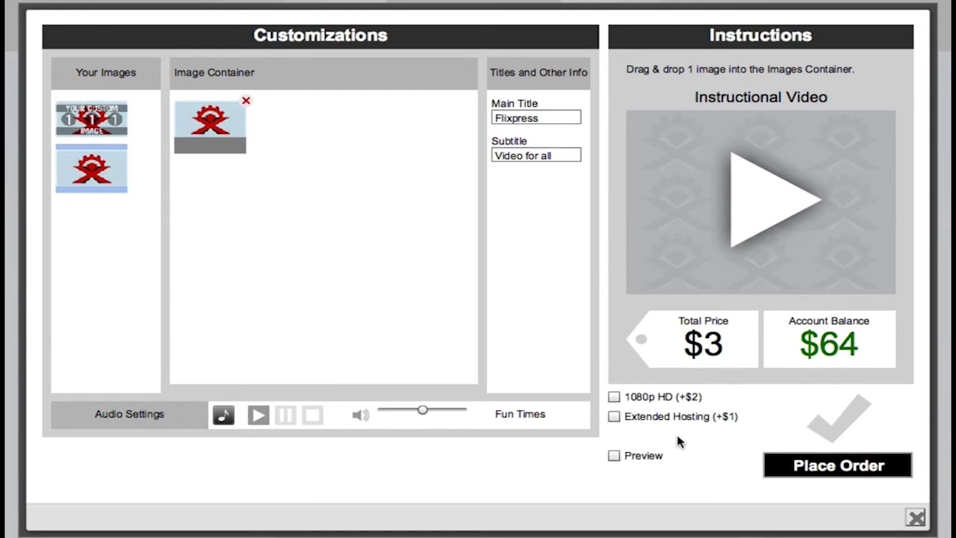
{"action": "left_click", "coordinate": [614, 397]}
{"action": "left_click", "coordinate": [614, 417]}
Place the order, confirm it with Yes, and go to the orders list
{"action": "left_click", "coordinate": [800, 465]}
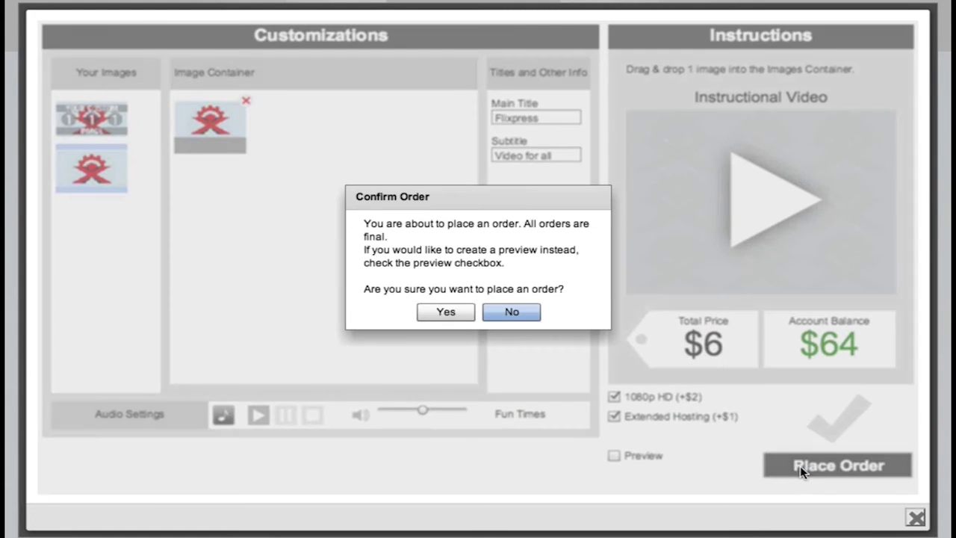
{"action": "left_click", "coordinate": [451, 309]}
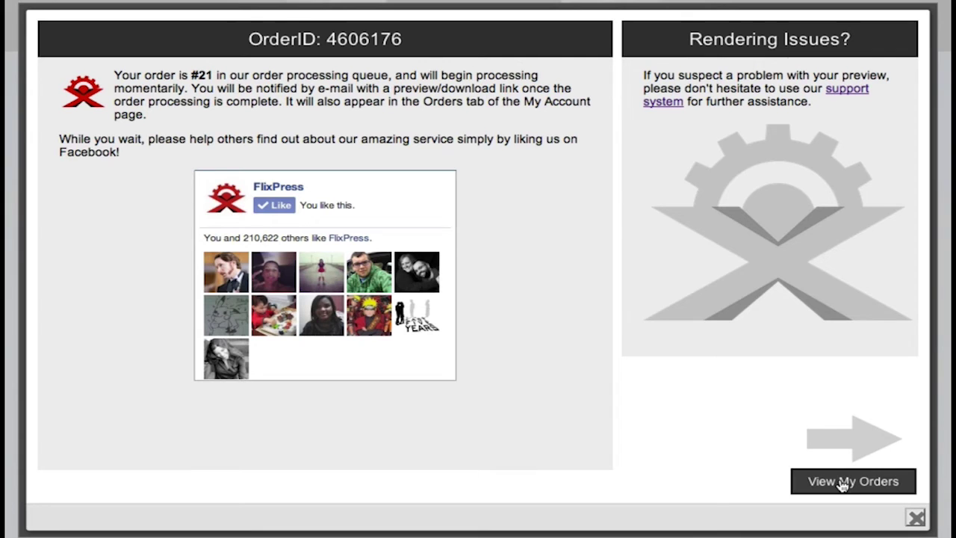
{"action": "left_click", "coordinate": [842, 484]}
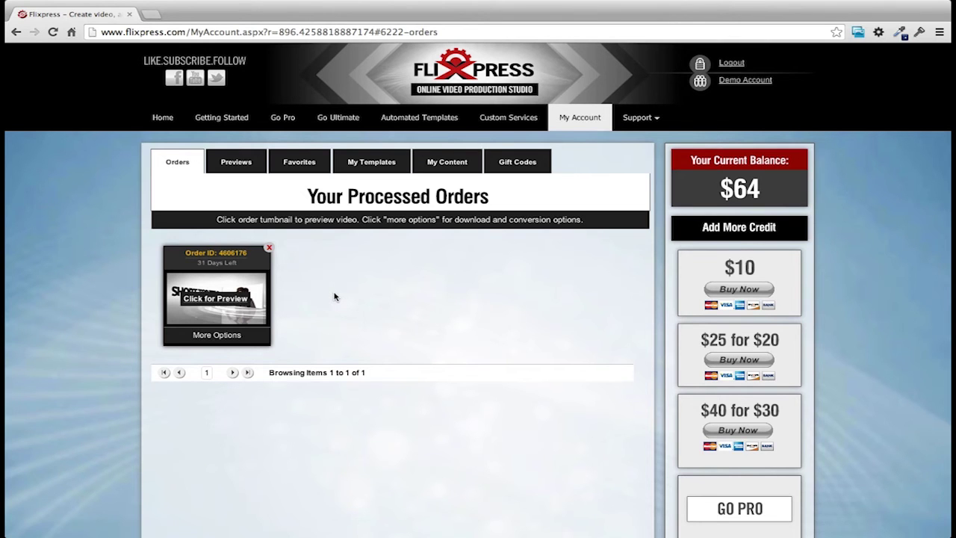
Open the processed order's download, share and convert options
{"action": "left_click", "coordinate": [229, 336]}
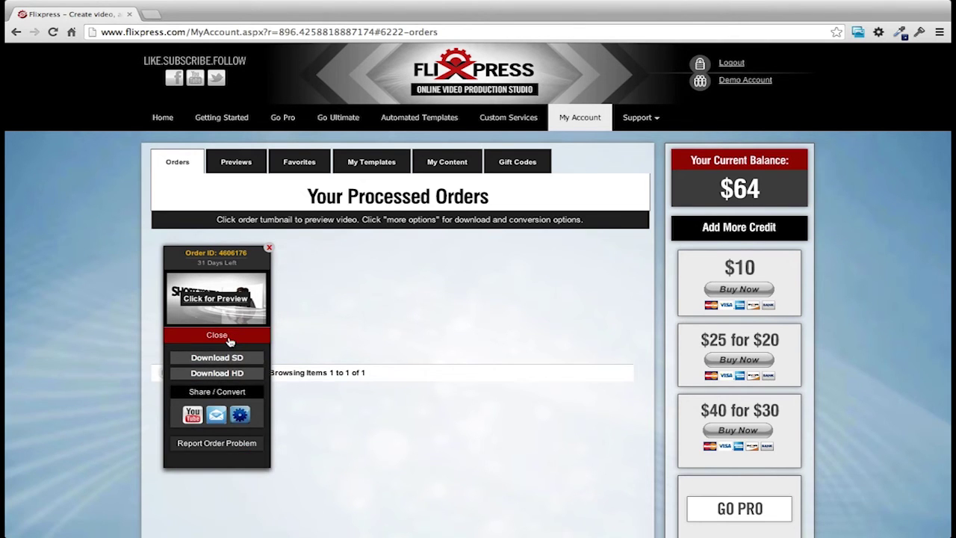
Download the order's HD version as a 3.6 MB MP4 file
{"action": "left_click", "coordinate": [249, 375]}
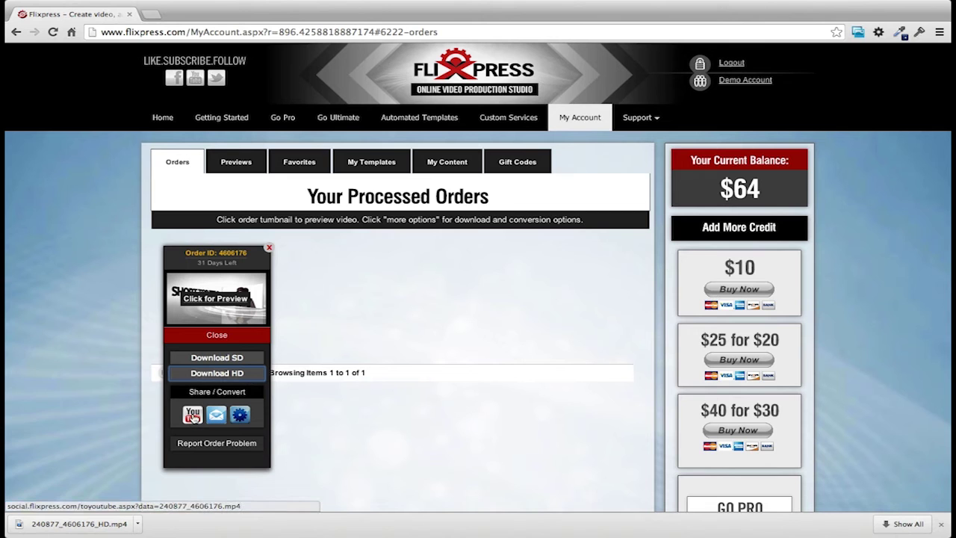
Upload the video to YouTube with the default title, description and tags, then dismiss the confirmation
{"action": "left_click", "coordinate": [193, 418]}
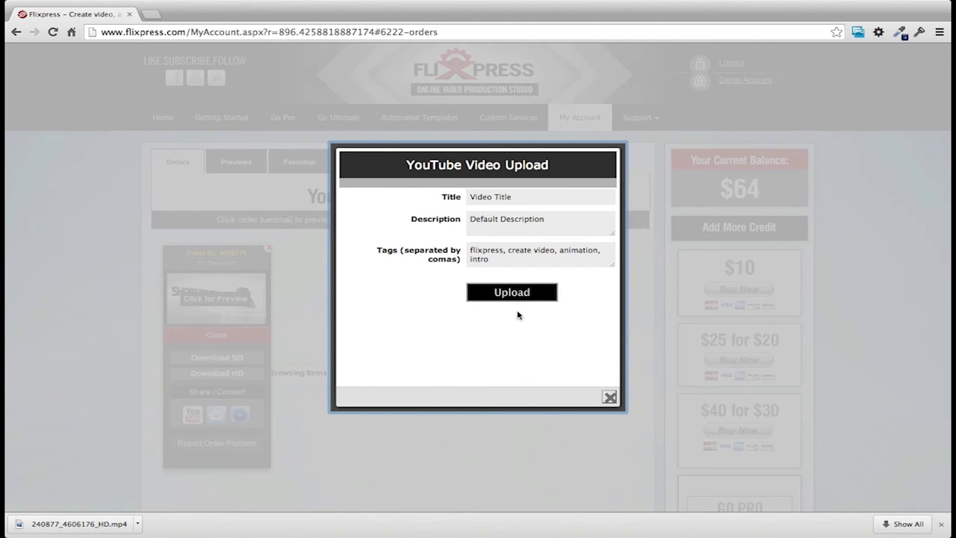
{"action": "left_click", "coordinate": [506, 293]}
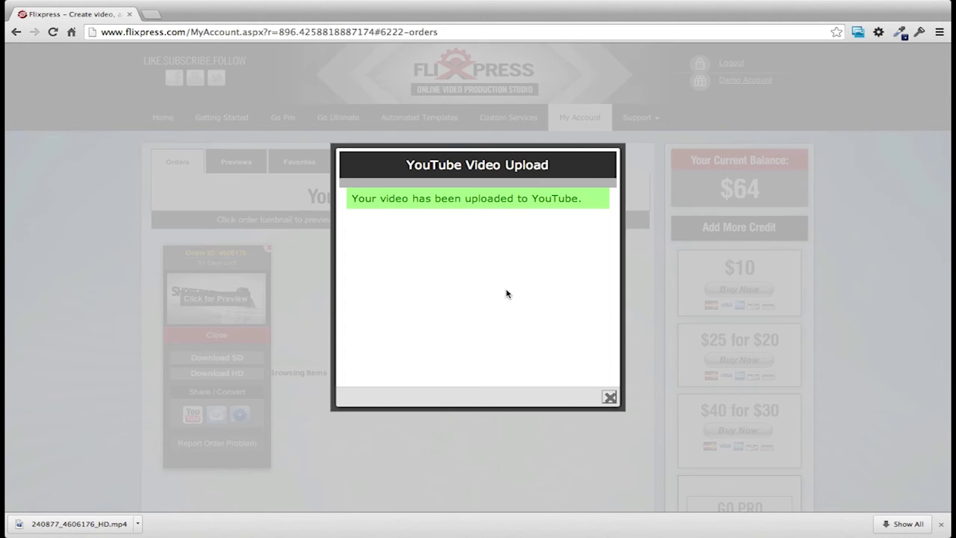
{"action": "left_click", "coordinate": [610, 396]}
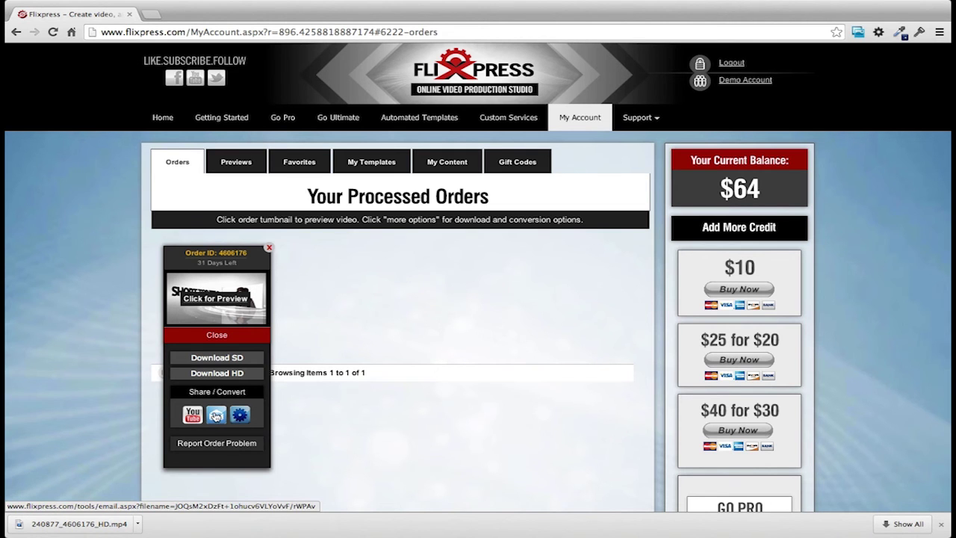
Copy the video's share link from the e-mail option and open it in a new tab
{"action": "left_click", "coordinate": [216, 416]}
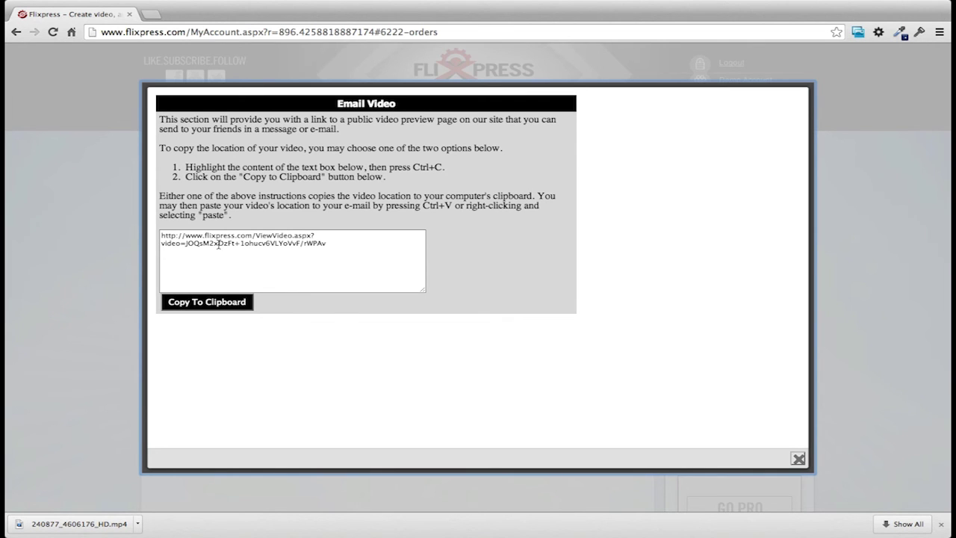
{"action": "left_click", "coordinate": [196, 304]}
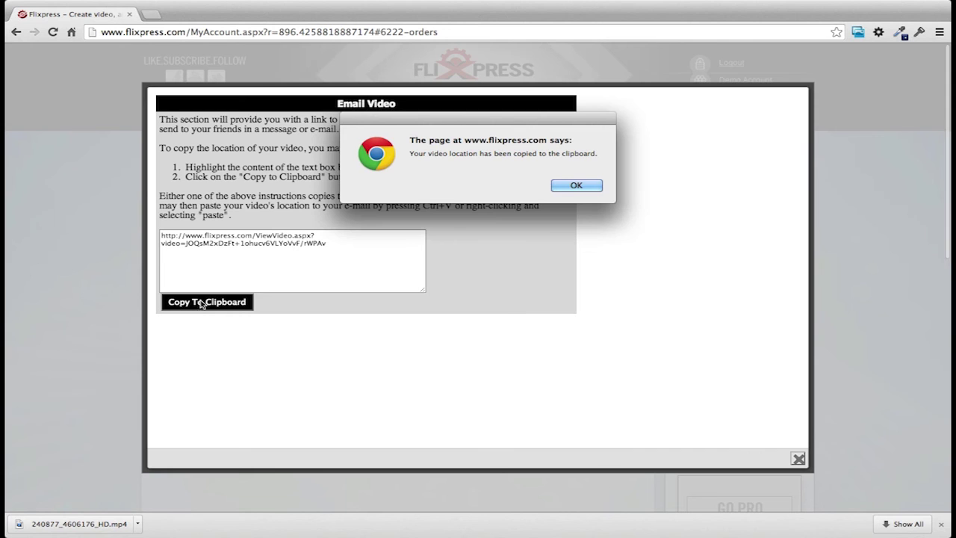
{"action": "left_click", "coordinate": [562, 188]}
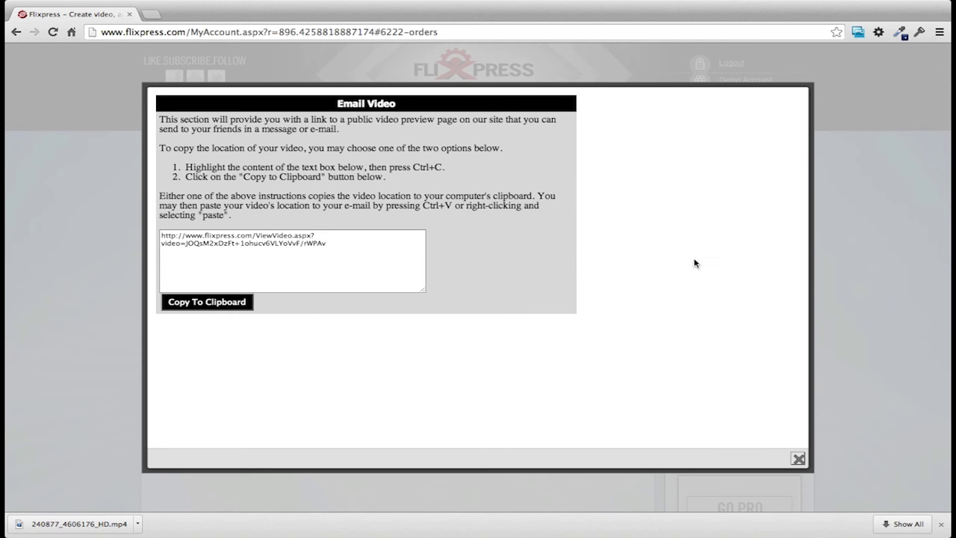
{"action": "left_click", "coordinate": [800, 459]}
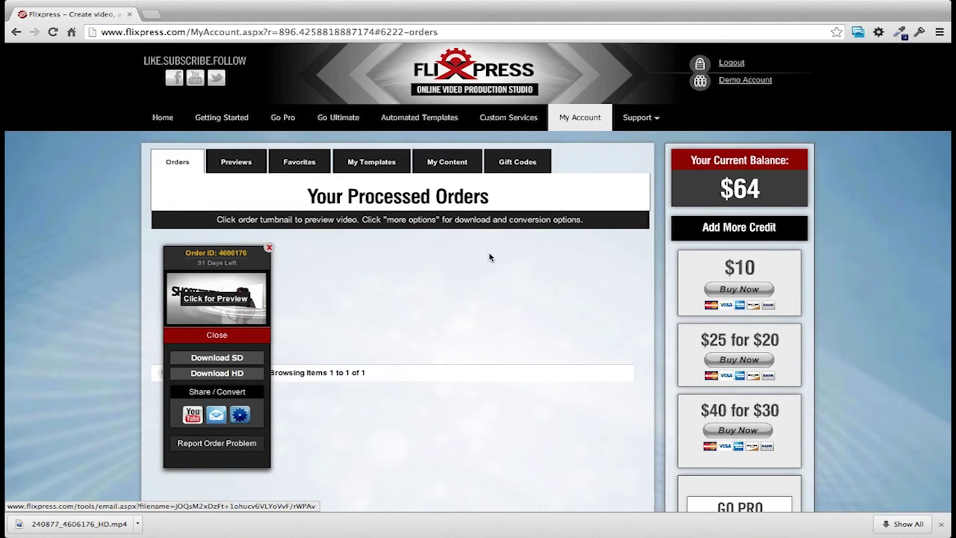
{"action": "key", "text": "ctrl+t"}
{"action": "key", "text": "ctrl+v"}
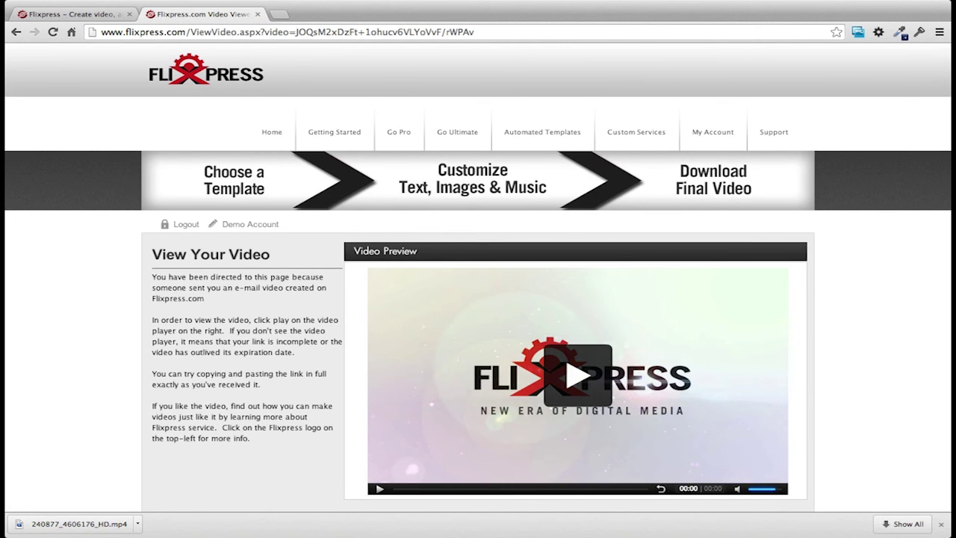
Play the shared video, then close its tab to return to Your Processed Orders
{"action": "left_click", "coordinate": [564, 393]}
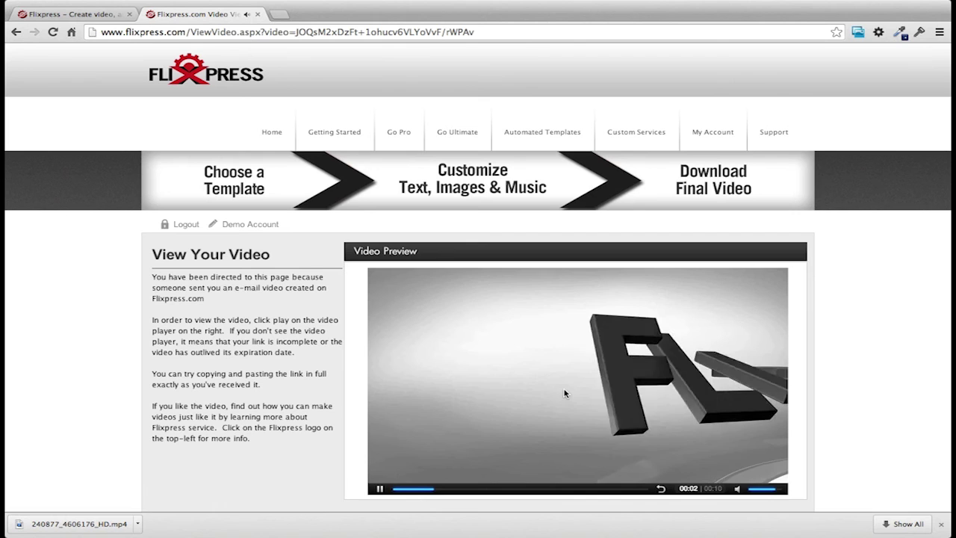
{"action": "key", "text": "ctrl+w"}
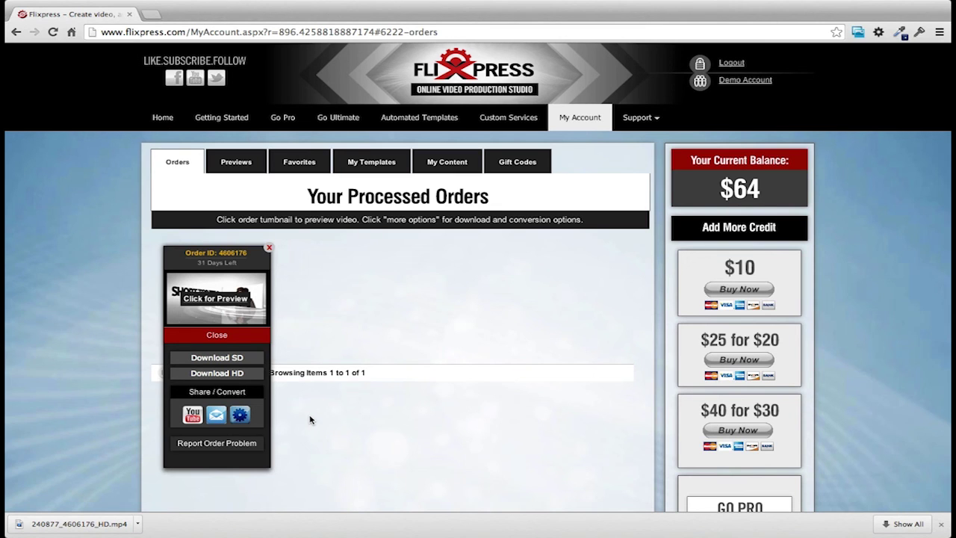
Convert the HD file to MOV and download 240877_4606176_HD.mov
{"action": "left_click", "coordinate": [240, 420]}
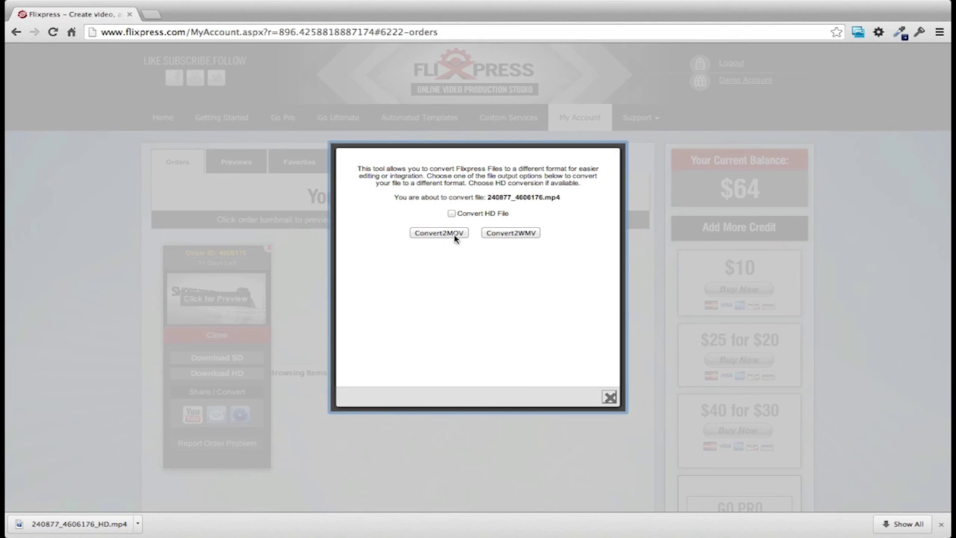
{"action": "left_click", "coordinate": [451, 214]}
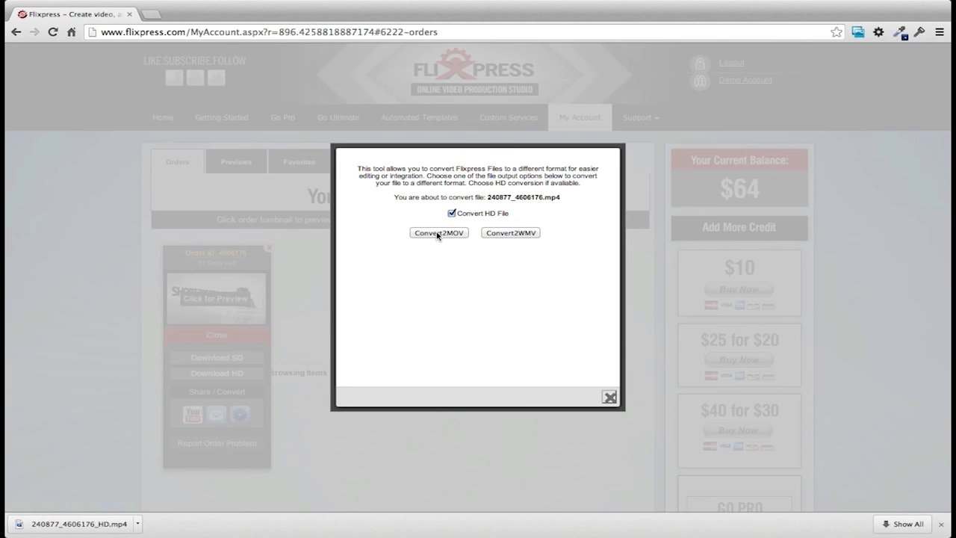
{"action": "left_click", "coordinate": [439, 233]}
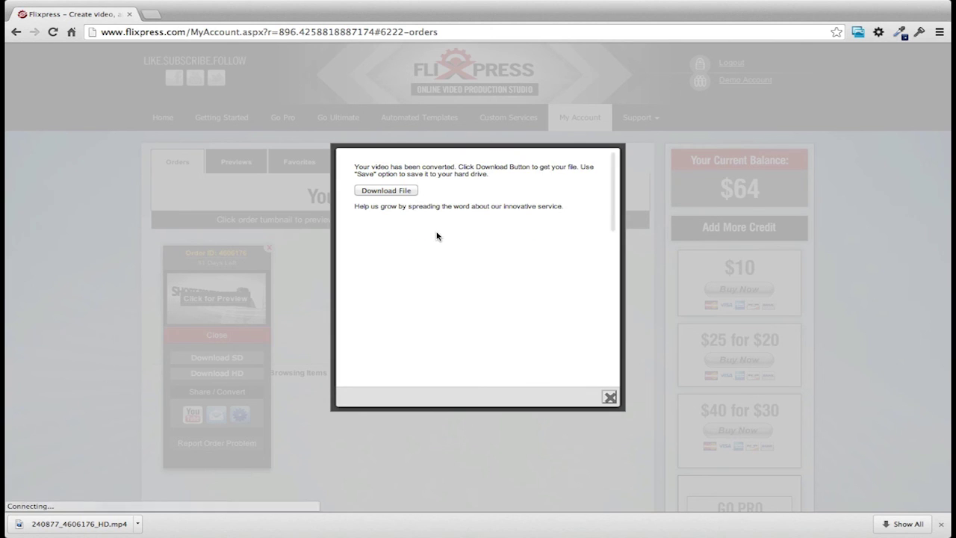
{"action": "left_click", "coordinate": [376, 192]}
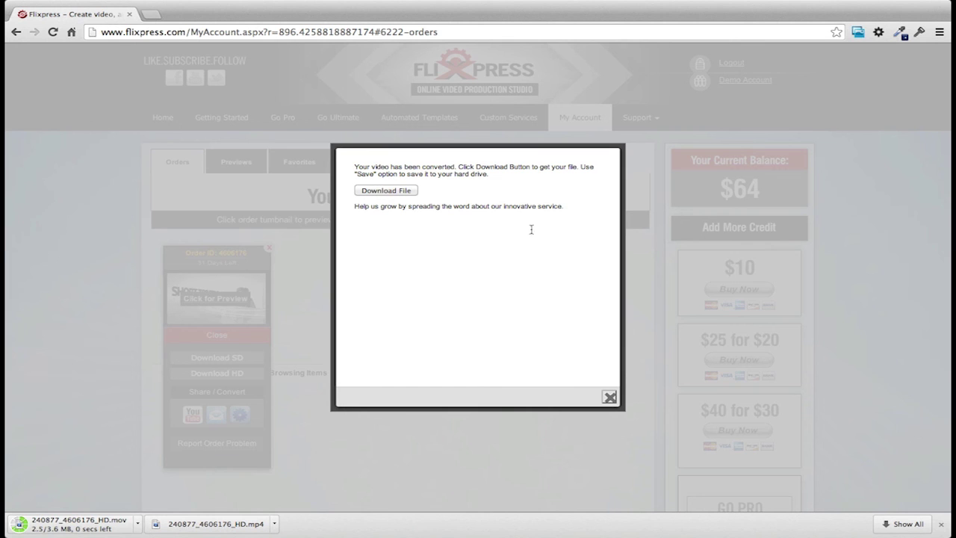
{"action": "left_click", "coordinate": [609, 396]}
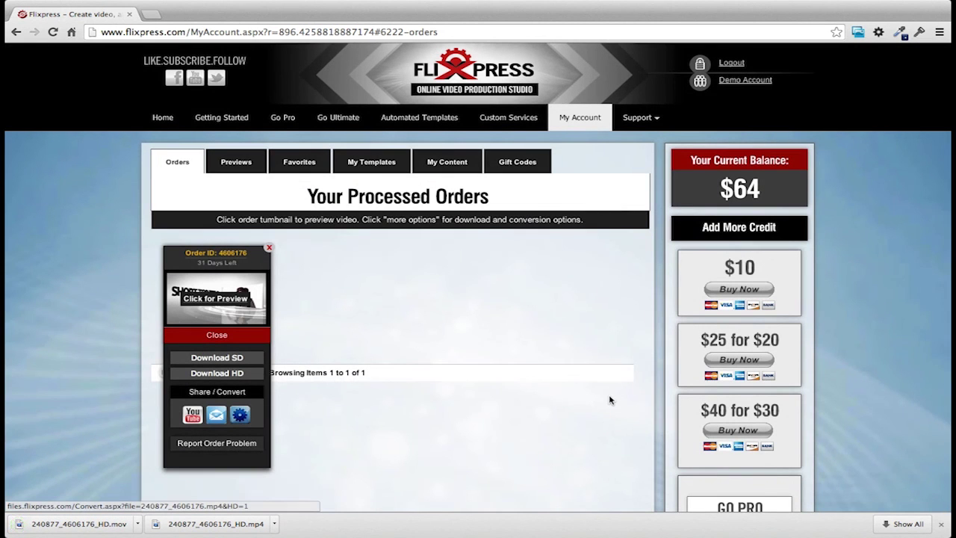